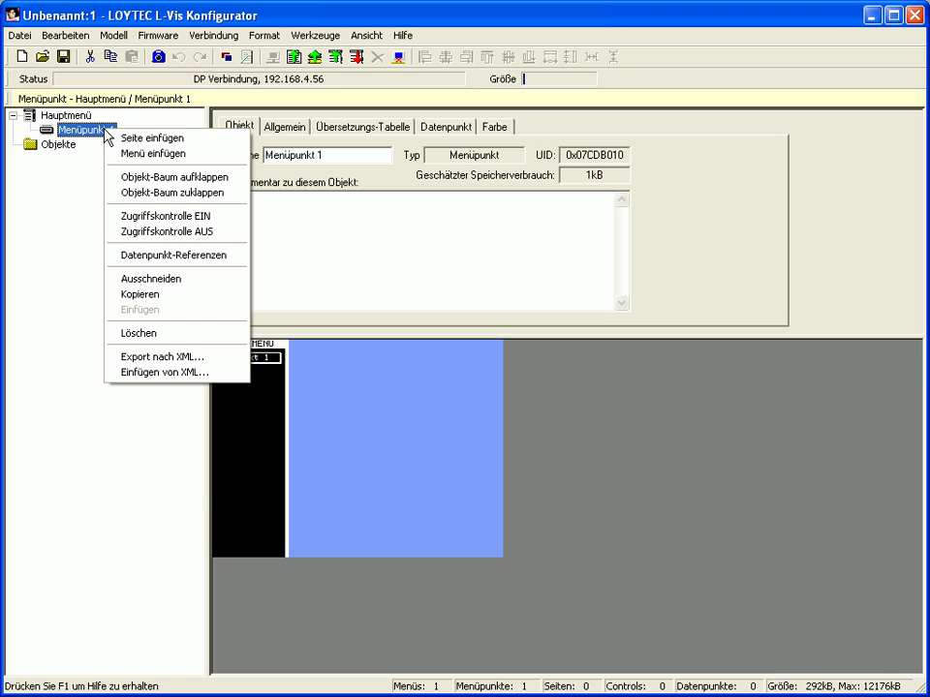
# - Insert a page under Menüpunkt 1 and add a number field (Zahlenfeld) to that page
pyautogui.click(154, 137)
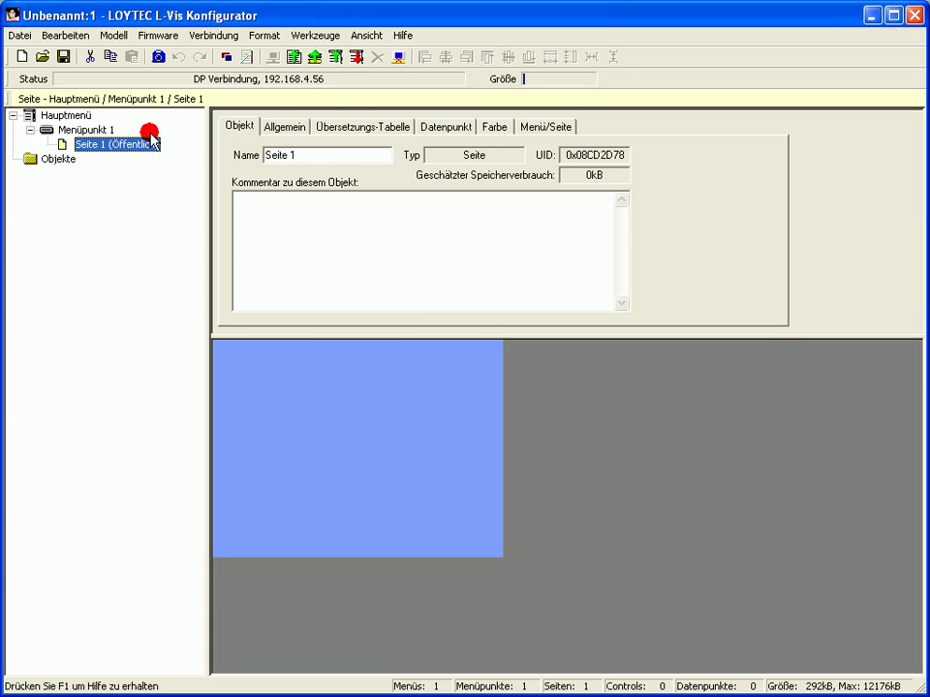
pyautogui.rightClick(150, 146)
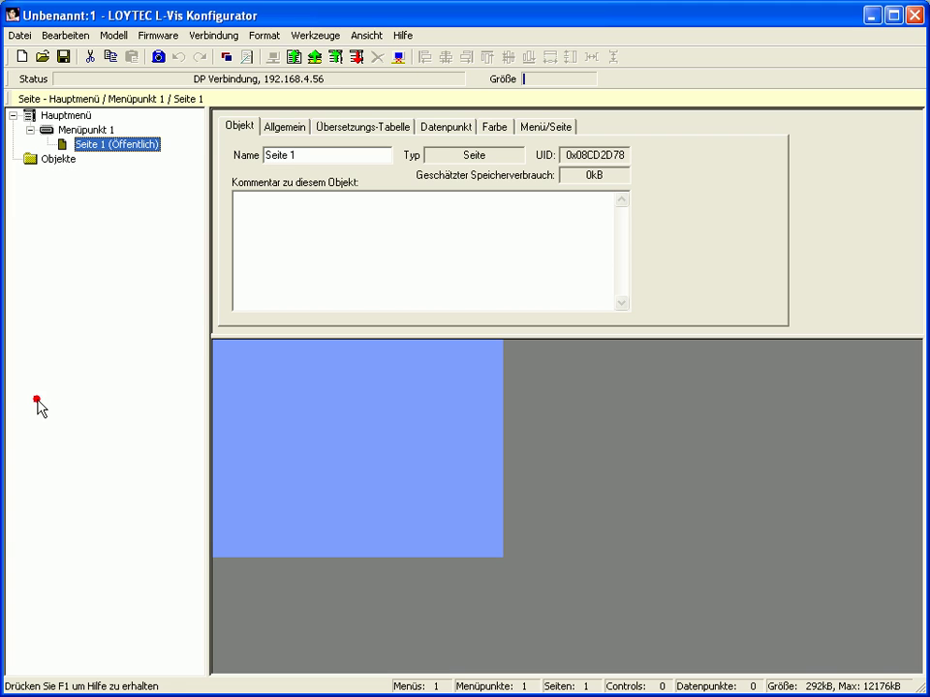
pyautogui.rightClick(144, 143)
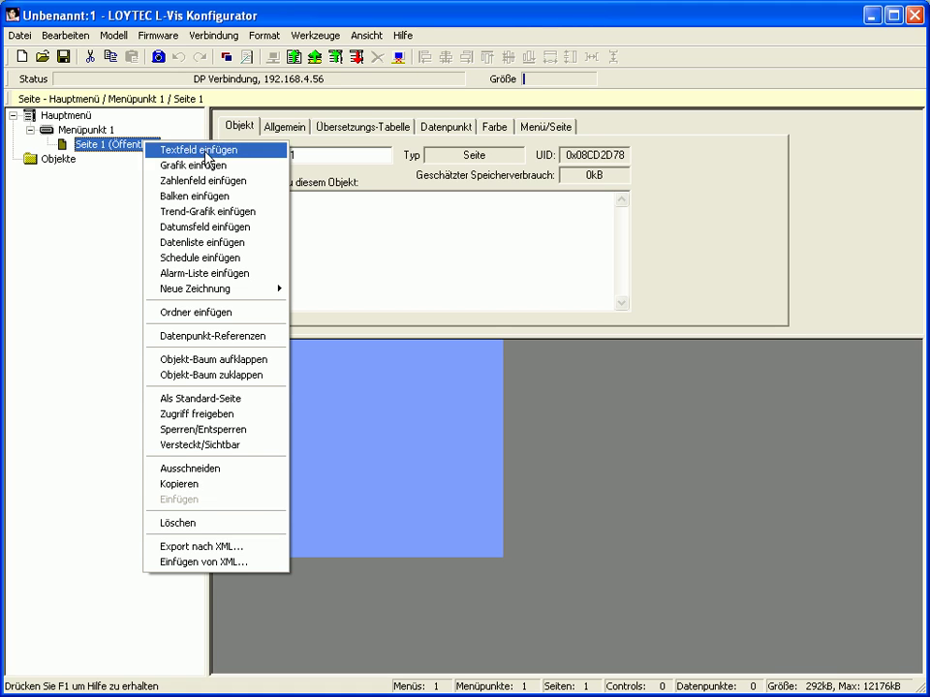
pyautogui.click(174, 182)
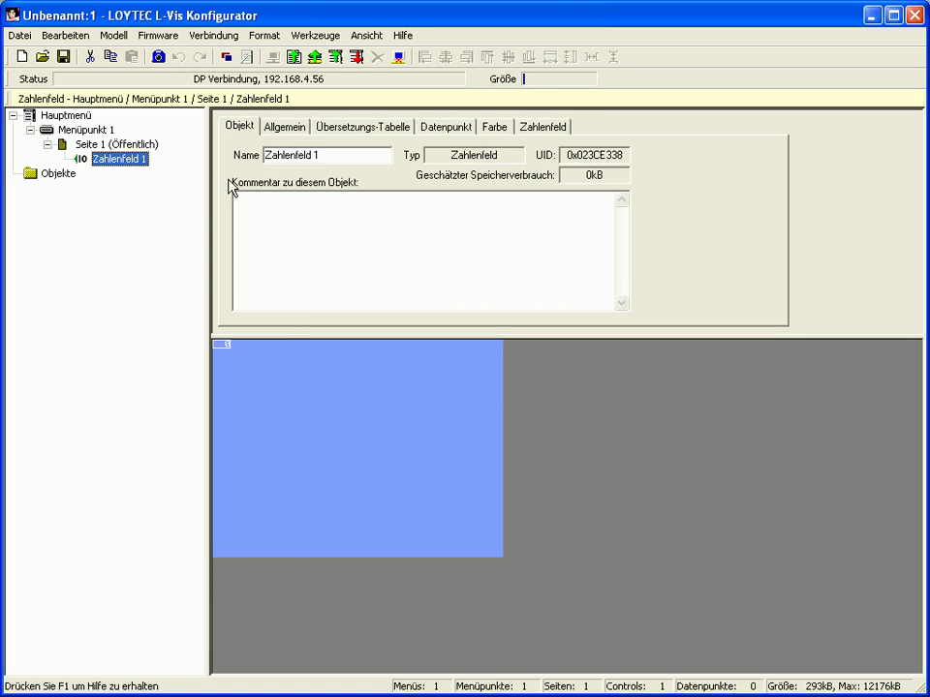
# - Put the label "Ergebnis:" in front of the %3.0f format in the number field's text
pyautogui.click(286, 133)
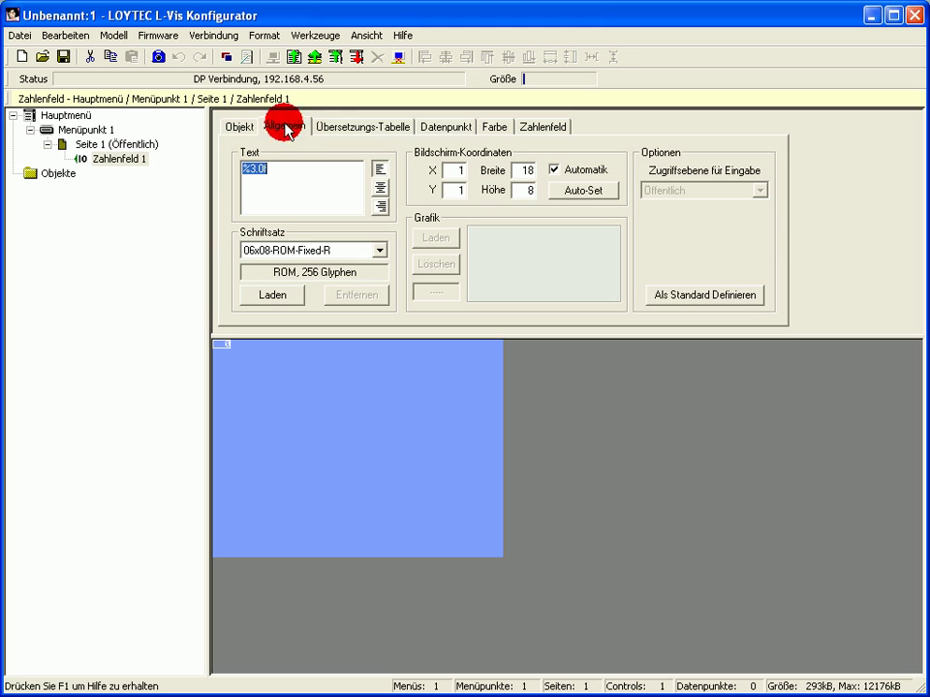
pyautogui.click(242, 168)
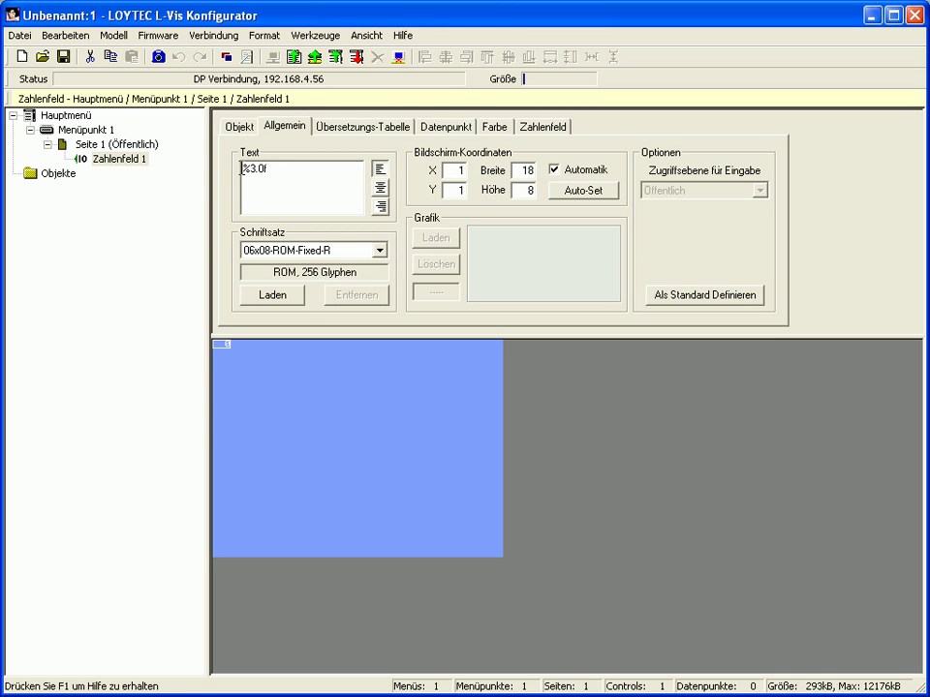
pyautogui.write('Ergebnis:')
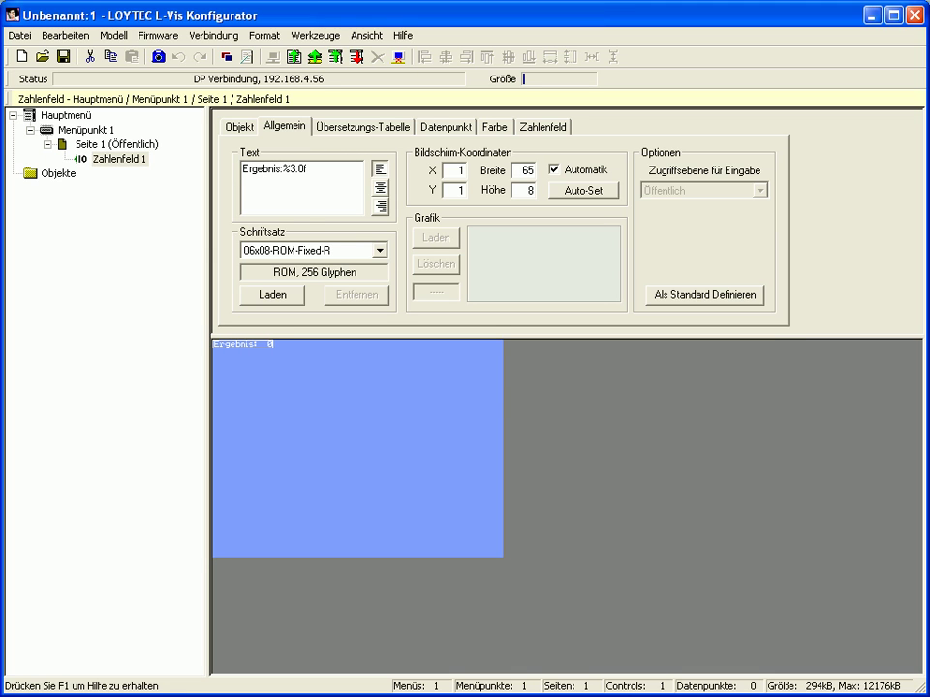
# - Set the number field's font to 24x32-ROM-Fixed-R and move it near the page centre, at about X 53, Y 90
pyautogui.click(380, 250)
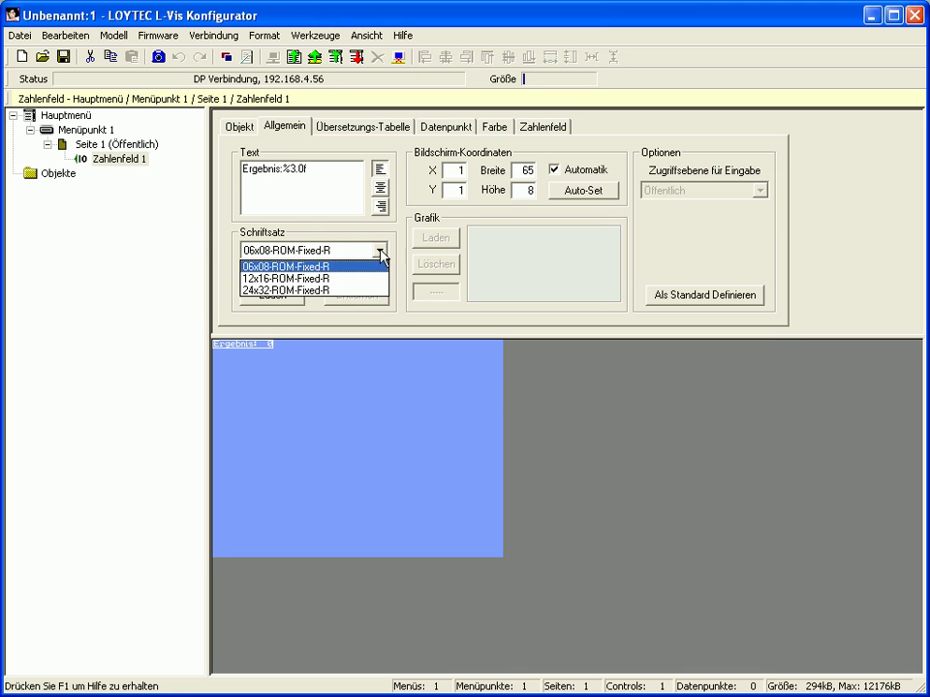
pyautogui.click(383, 290)
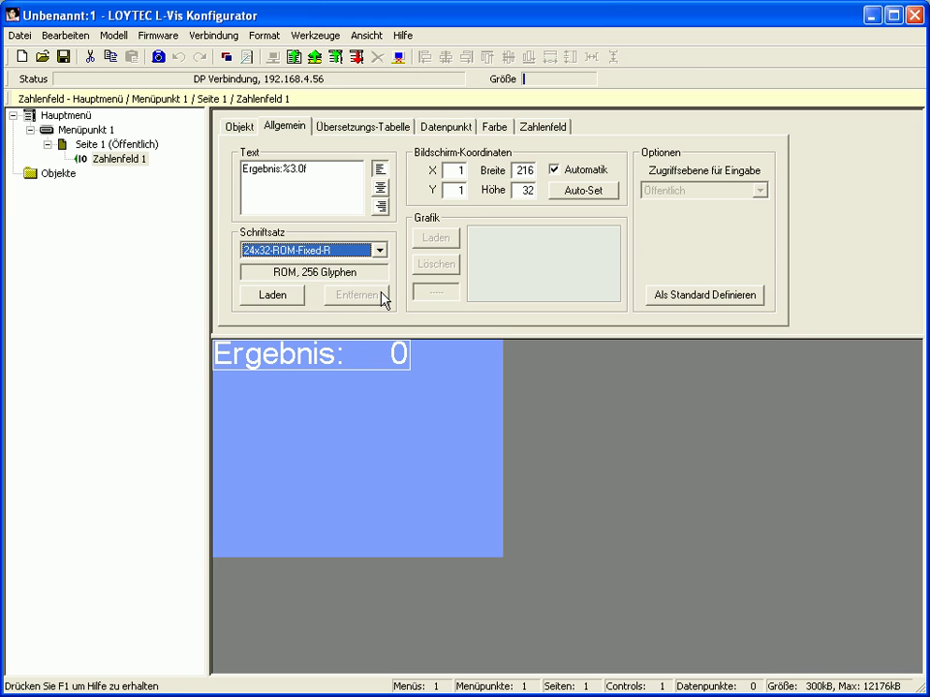
pyautogui.moveTo(281, 353); pyautogui.dragTo(331, 435)
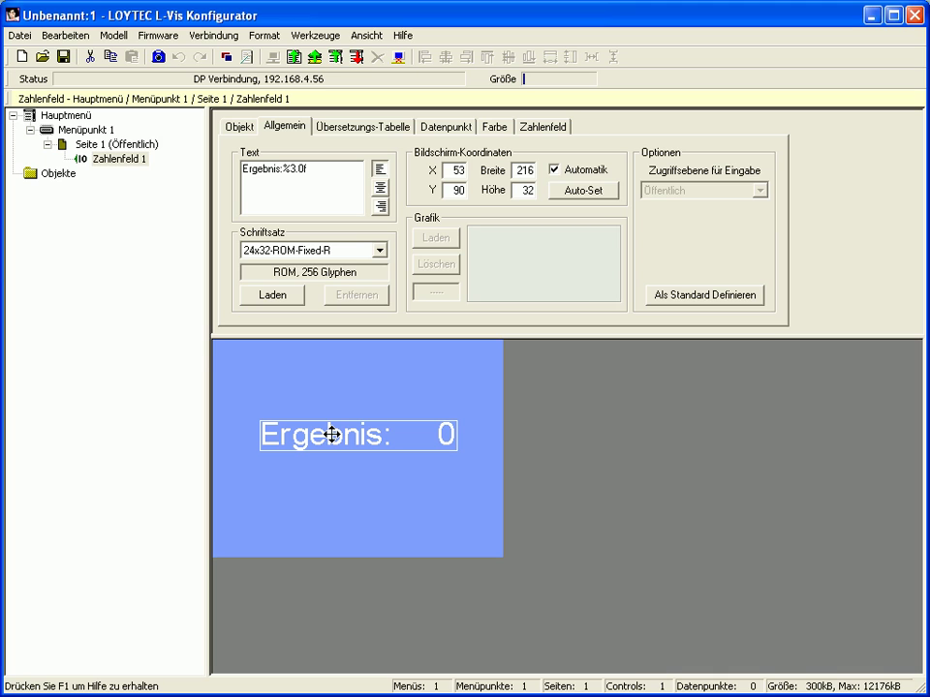
# - Create a register datapoint named Zahlenwert and reference its Zahlenwert_Read datapoint in the number field
pyautogui.rightClick(118, 161)
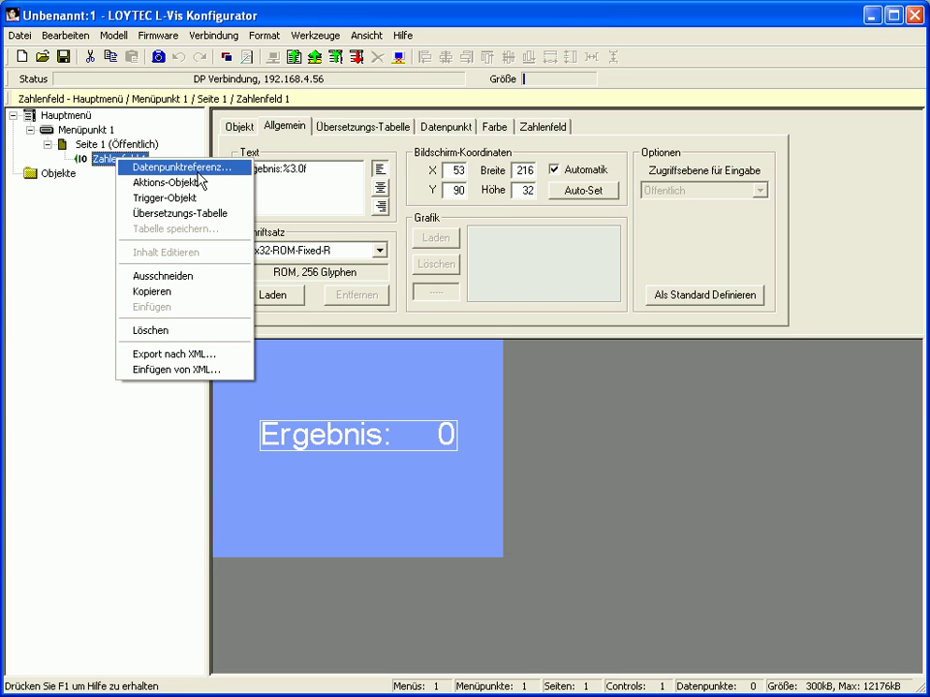
pyautogui.click(198, 173)
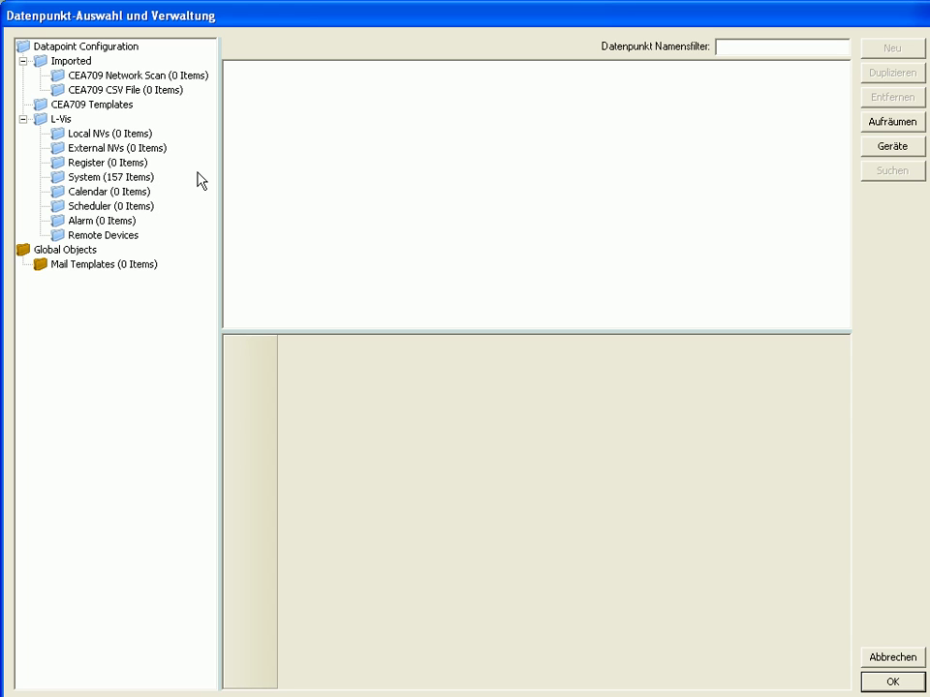
pyautogui.click(106, 165)
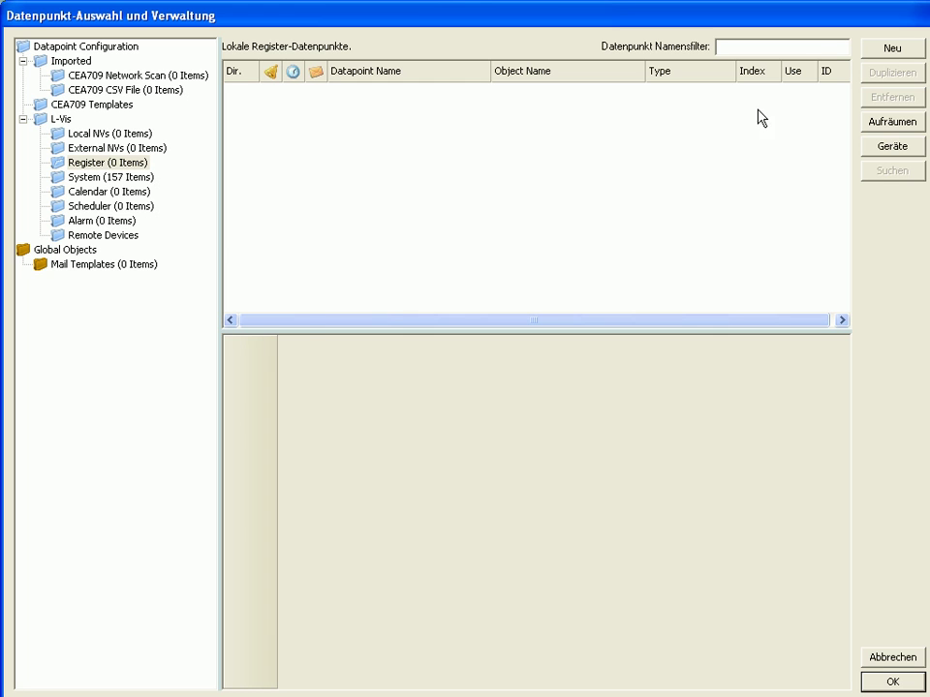
pyautogui.click(893, 51)
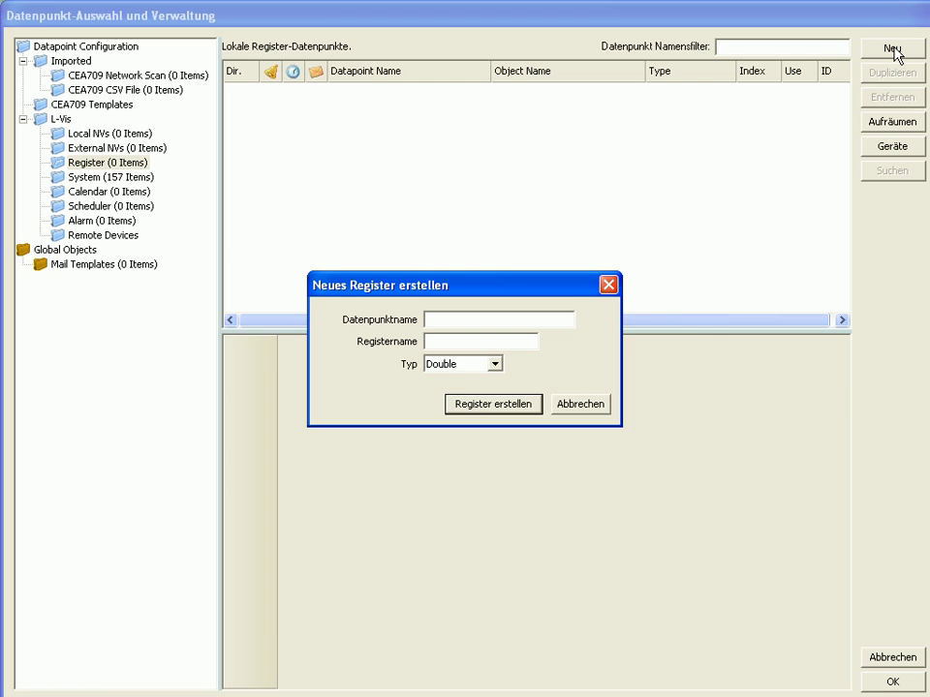
pyautogui.write('Zahlenwert')
pyautogui.click(494, 407)
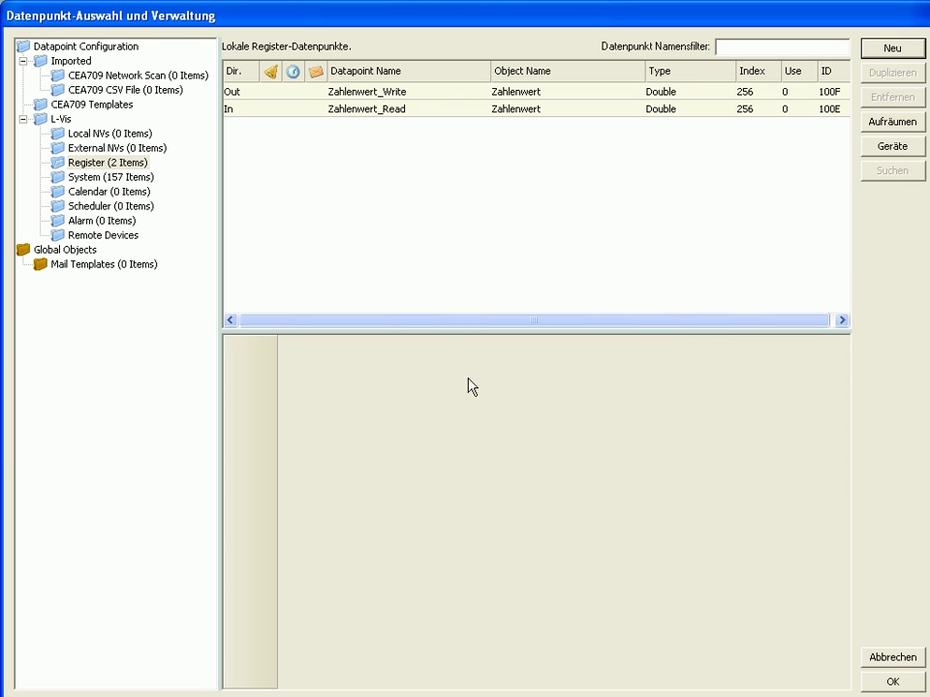
pyautogui.click(373, 111)
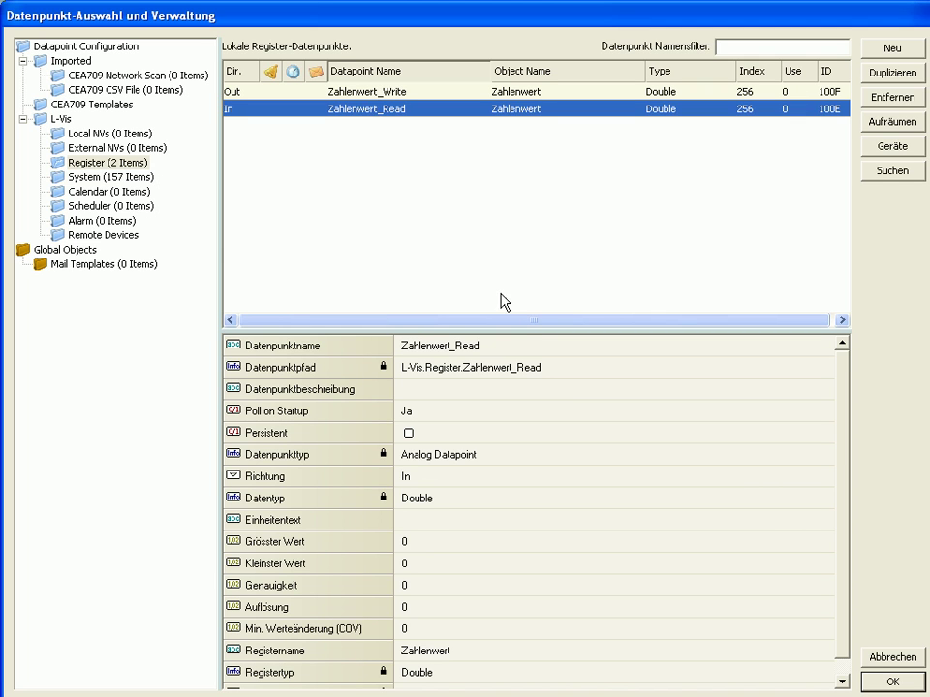
pyautogui.click(894, 682)
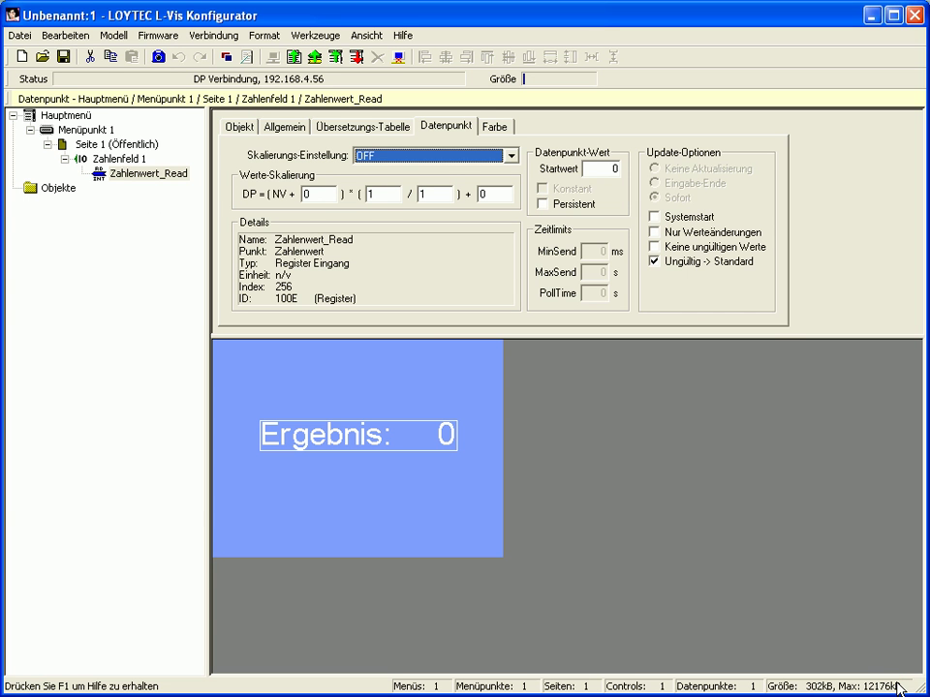
# - Insert a math object (Mathematik-Objekt) into the Objekte folder
pyautogui.click(65, 188)
pyautogui.rightClick(65, 190)
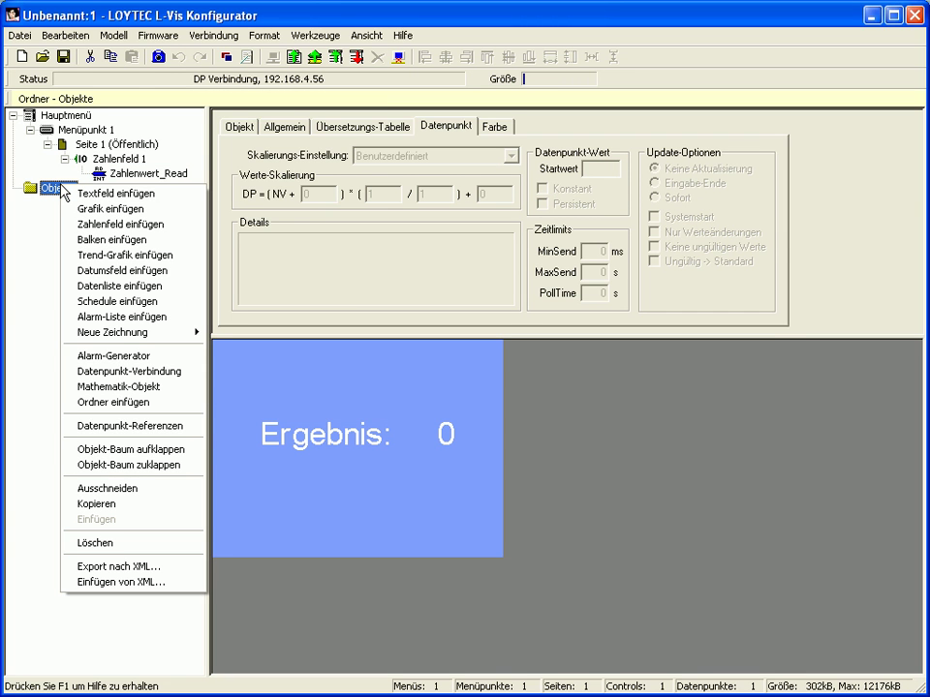
pyautogui.click(145, 387)
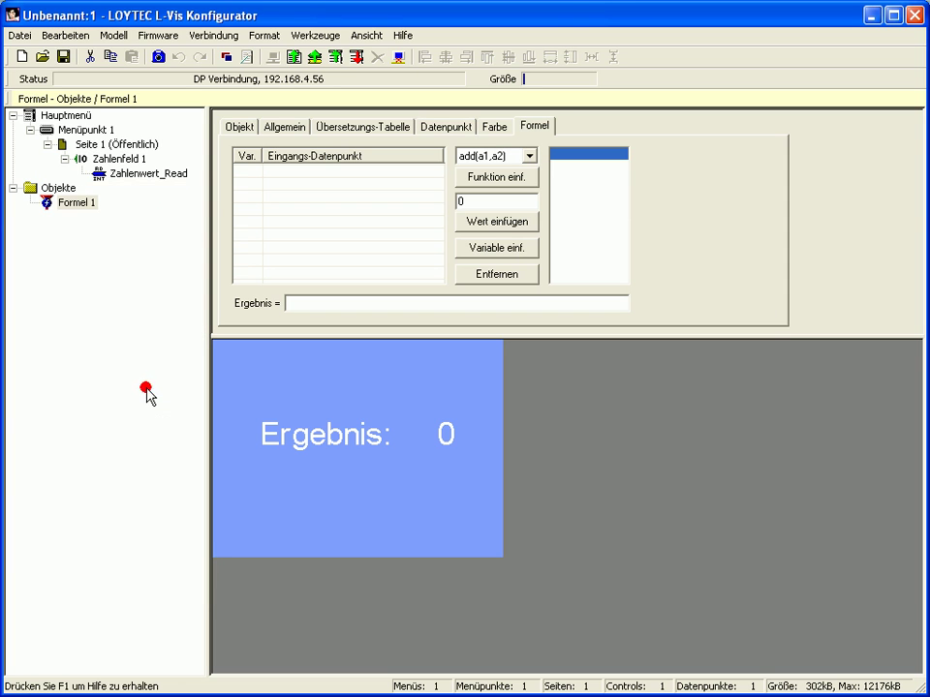
# - Add the System Time datapoint from the system registers as a datapoint reference of Formel 1
pyautogui.rightClick(72, 209)
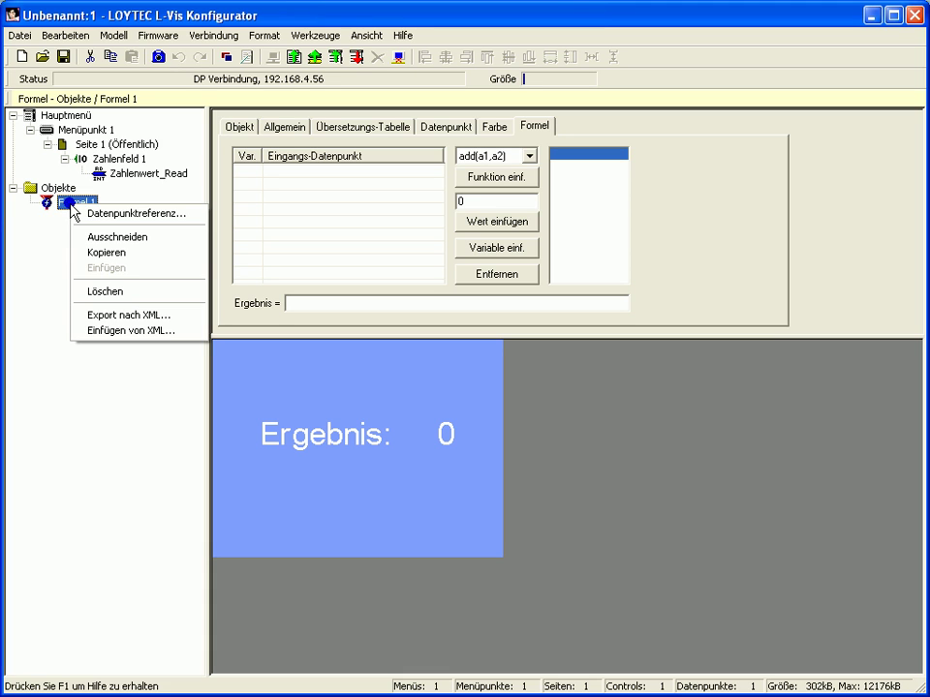
pyautogui.click(139, 215)
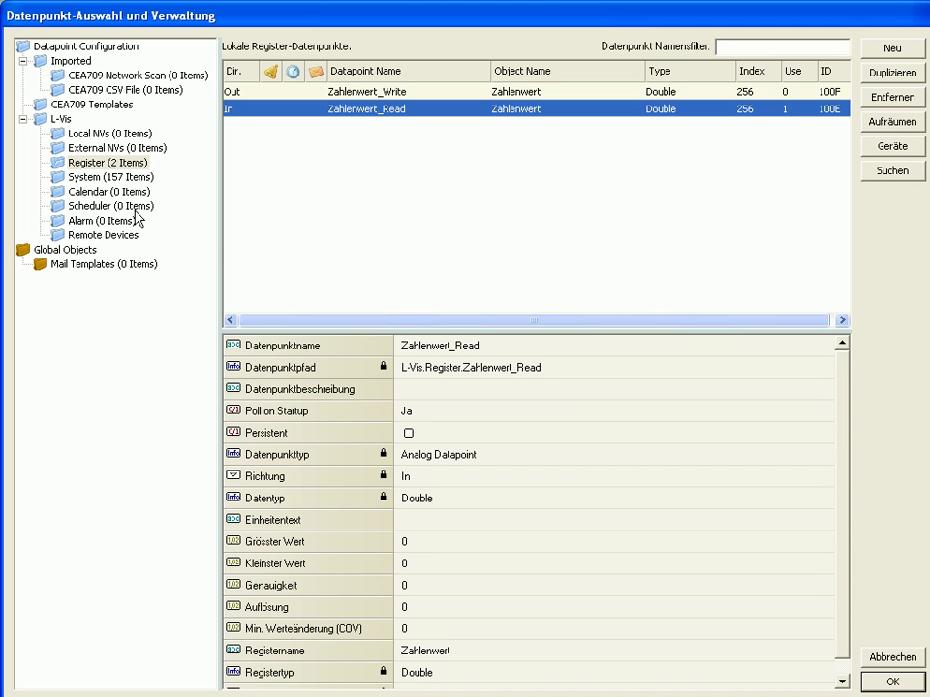
pyautogui.click(93, 178)
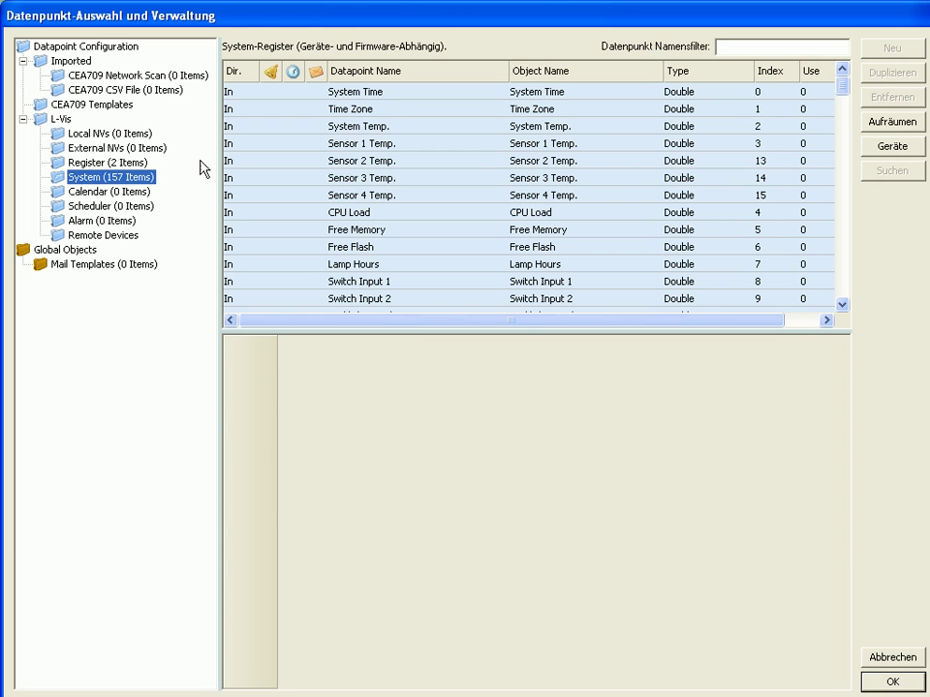
pyautogui.click(355, 95)
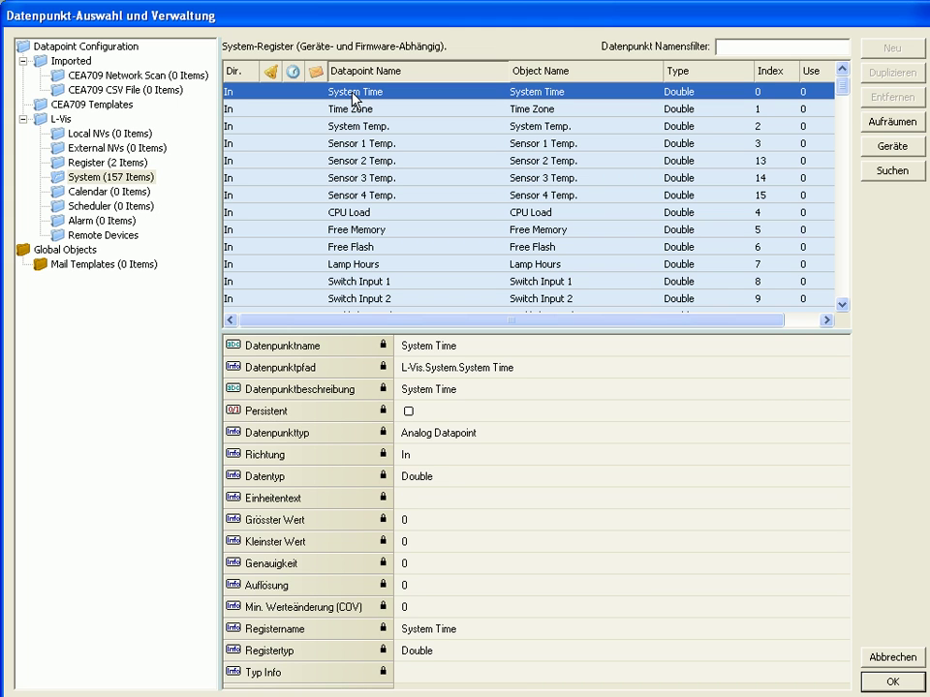
pyautogui.click(915, 686)
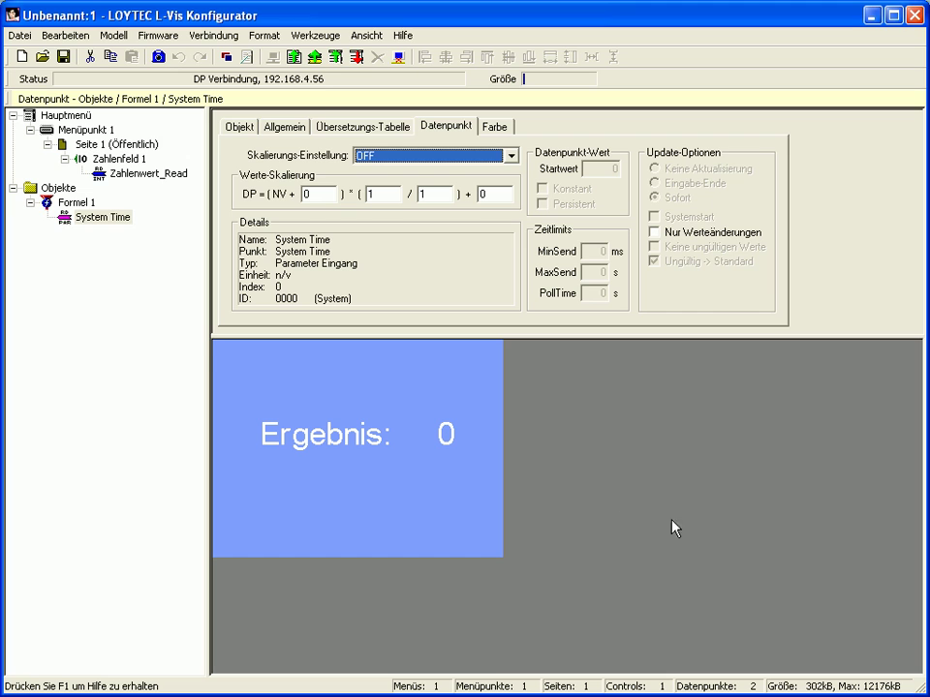
# - Enter v1%10*10+5 as the result formula of Formel 1
pyautogui.click(74, 203)
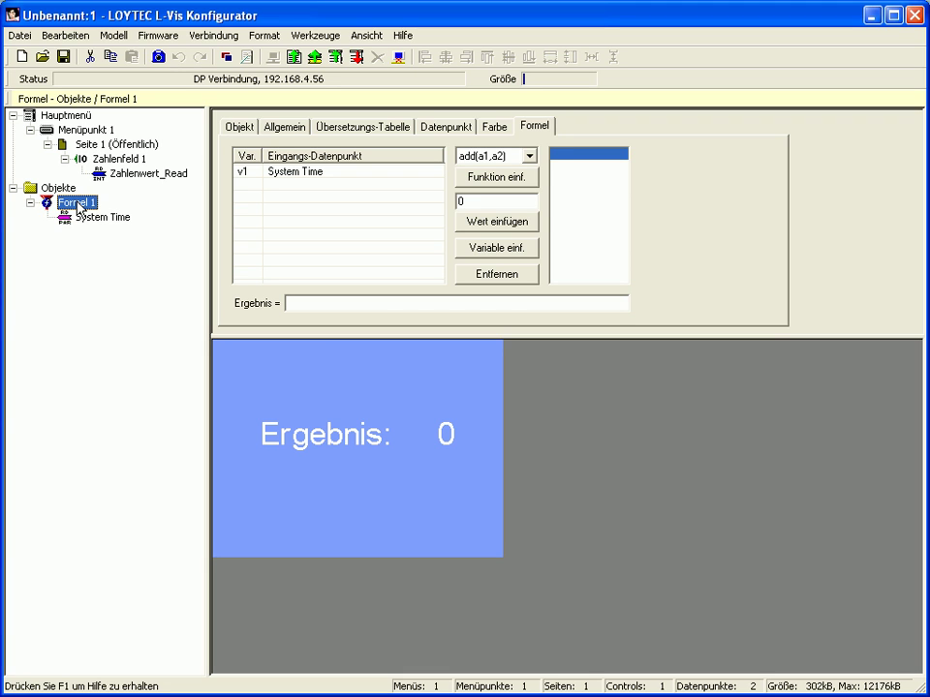
pyautogui.click(287, 303)
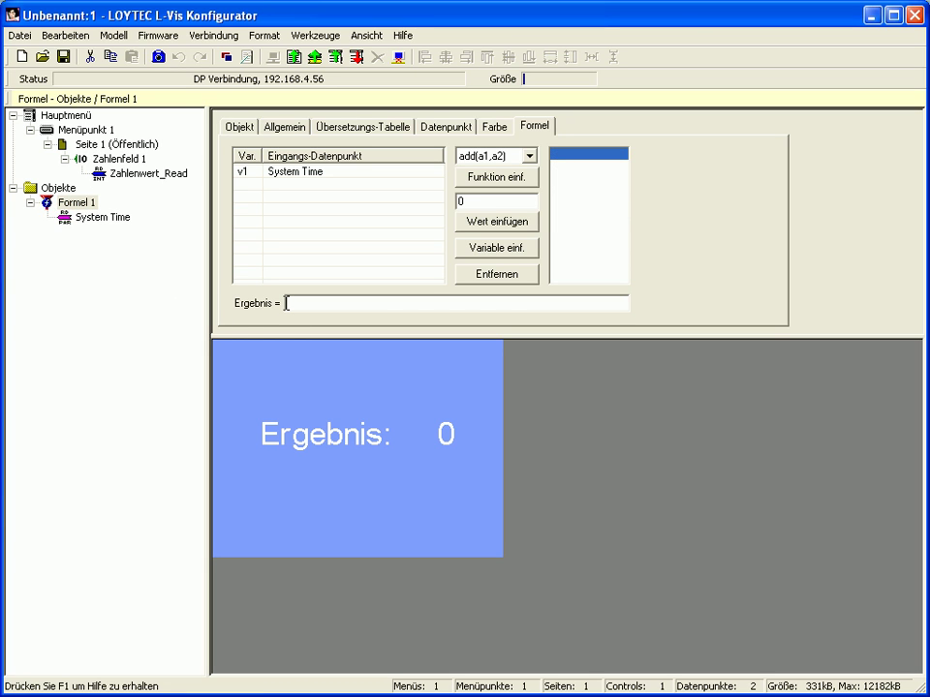
pyautogui.write('v1%10')
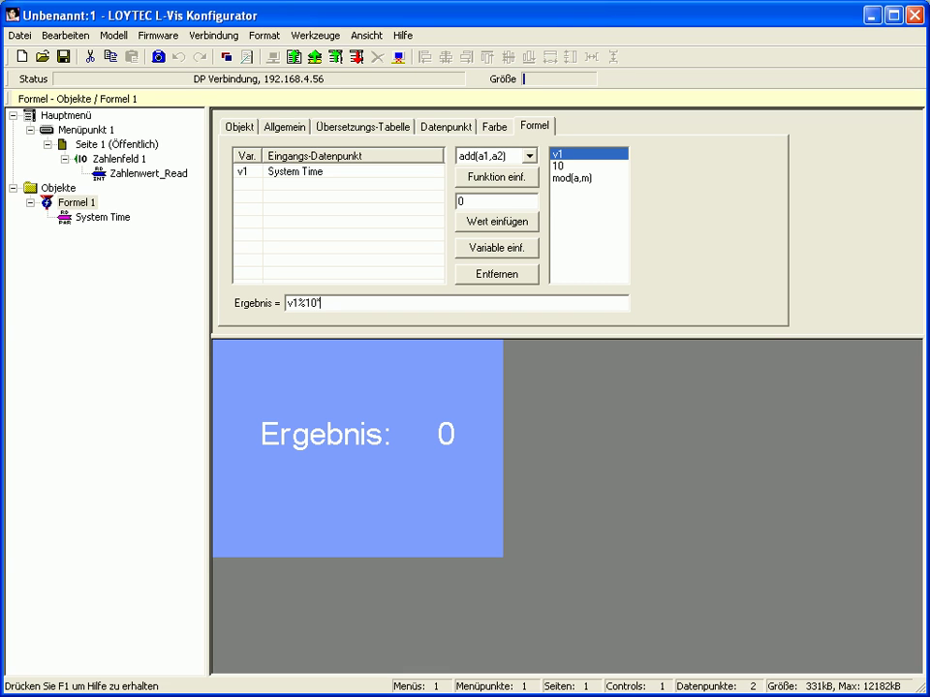
pyautogui.write('*10+5')
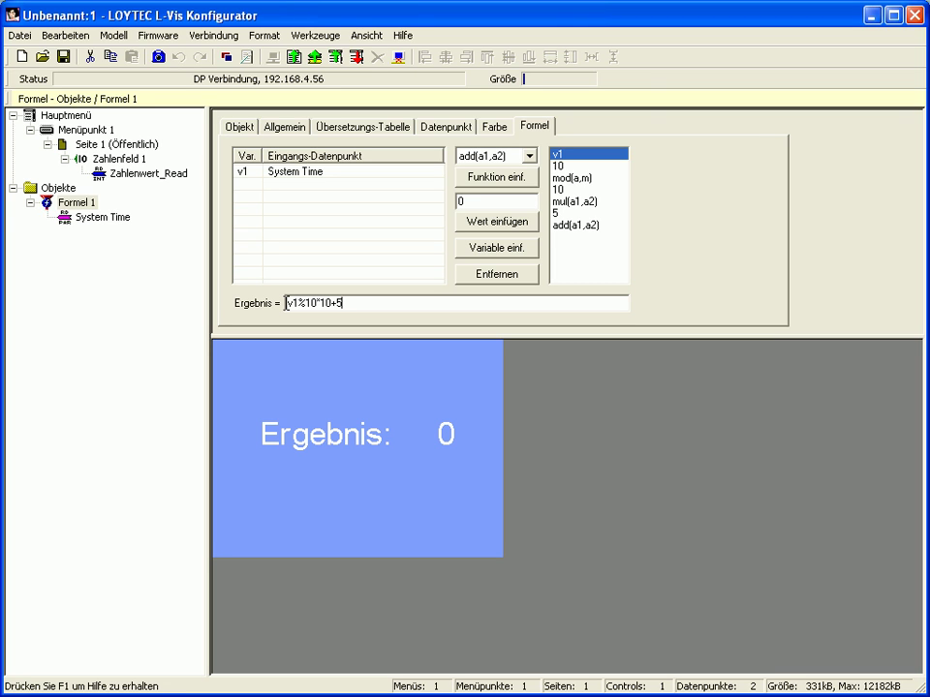
pyautogui.click(71, 205)
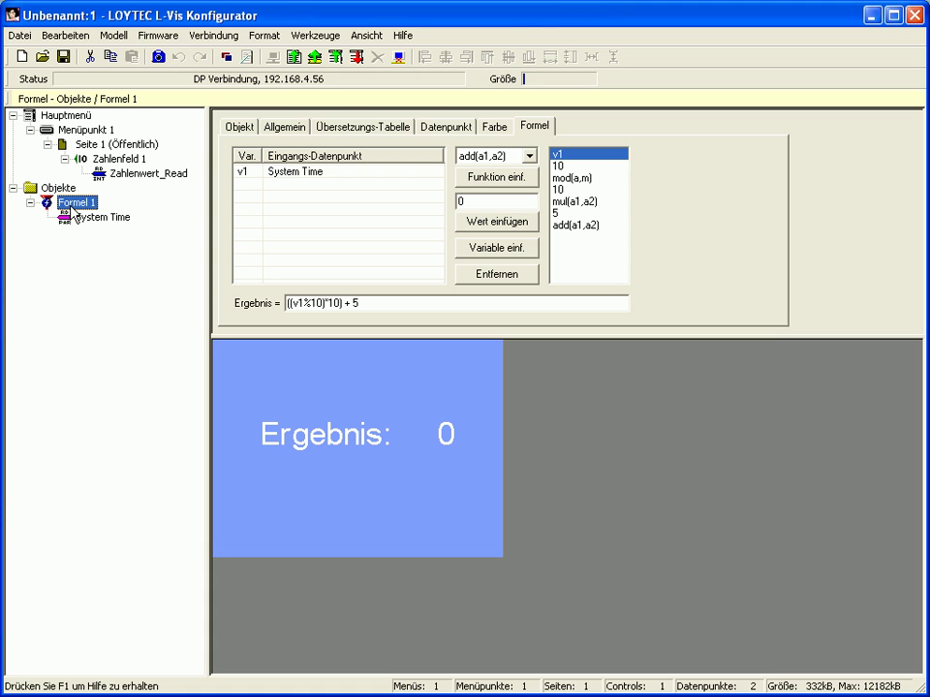
# - Add the register datapoint Zahlenwert_Write as the output reference of Formel 1
pyautogui.rightClick(71, 209)
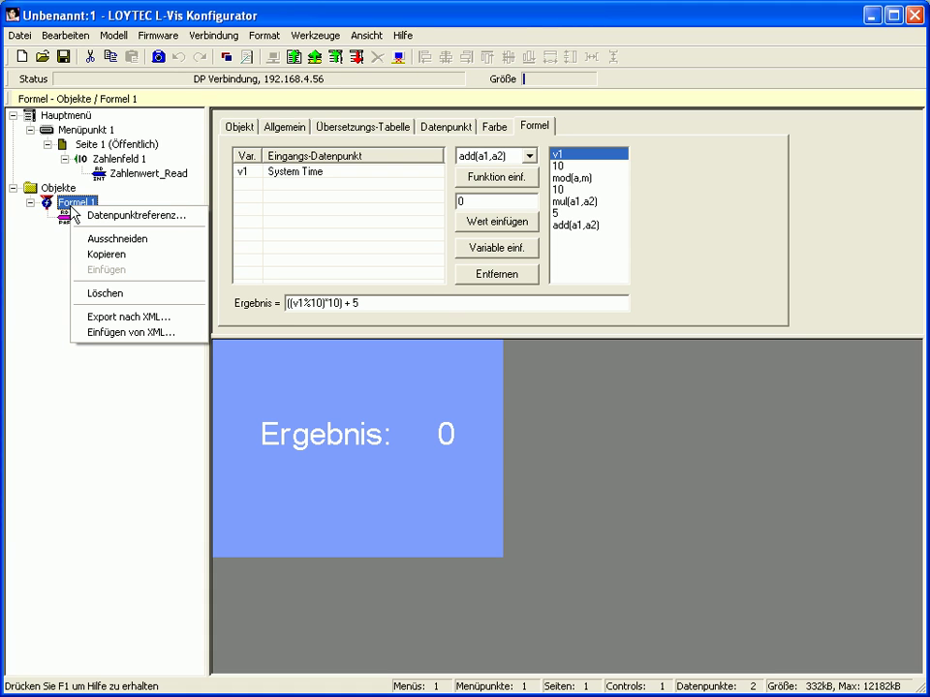
pyautogui.click(131, 216)
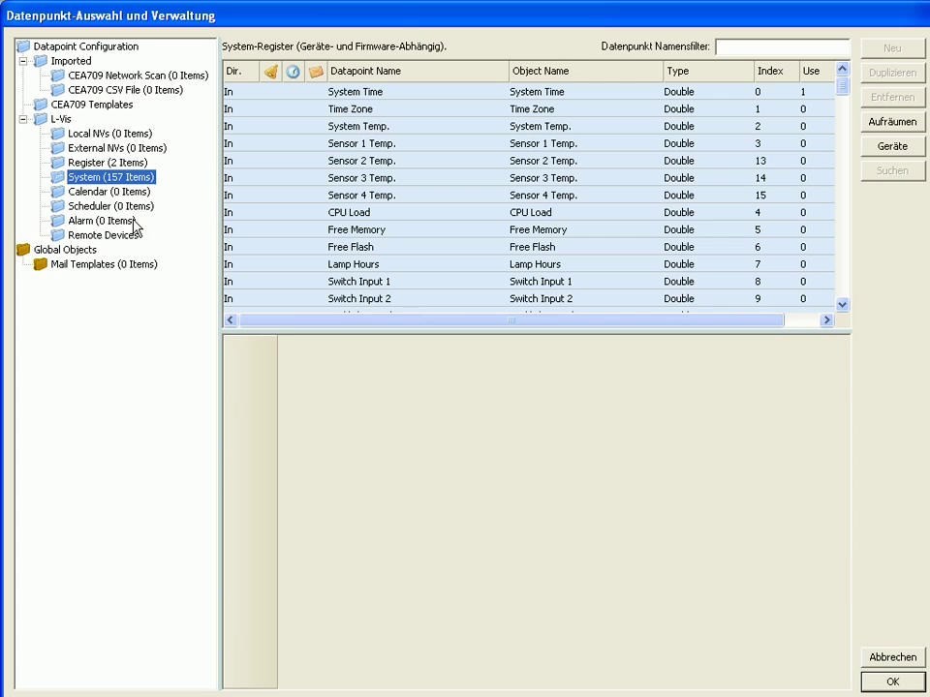
pyautogui.click(94, 162)
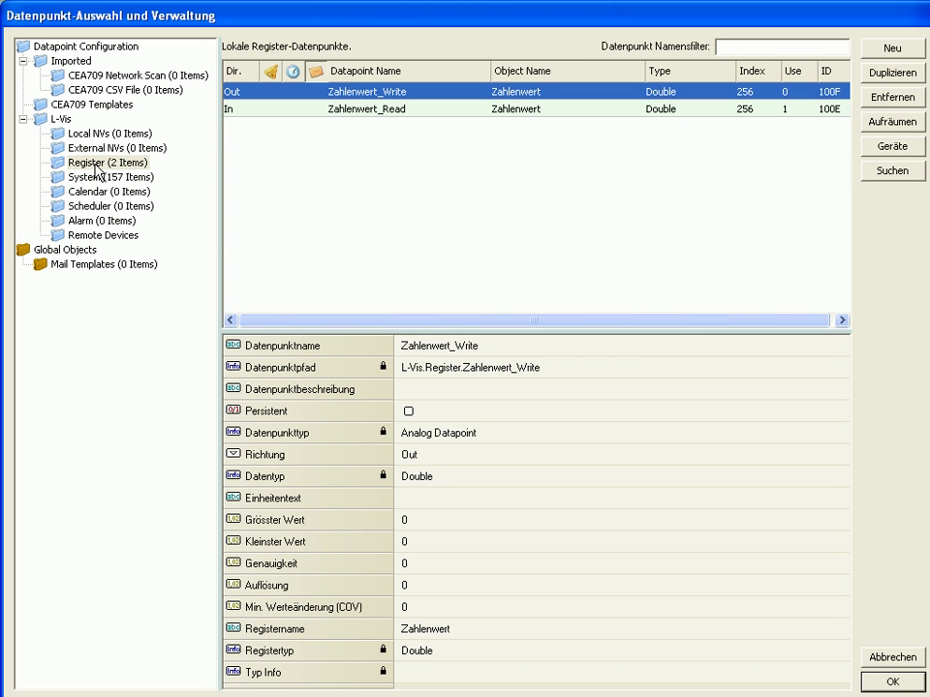
pyautogui.click(402, 92)
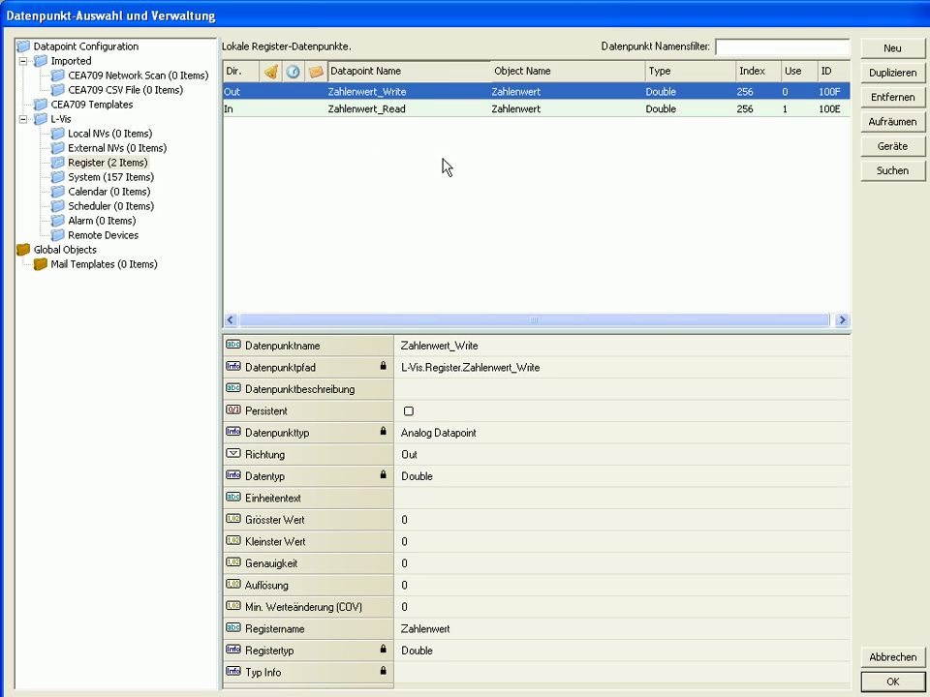
pyautogui.click(893, 682)
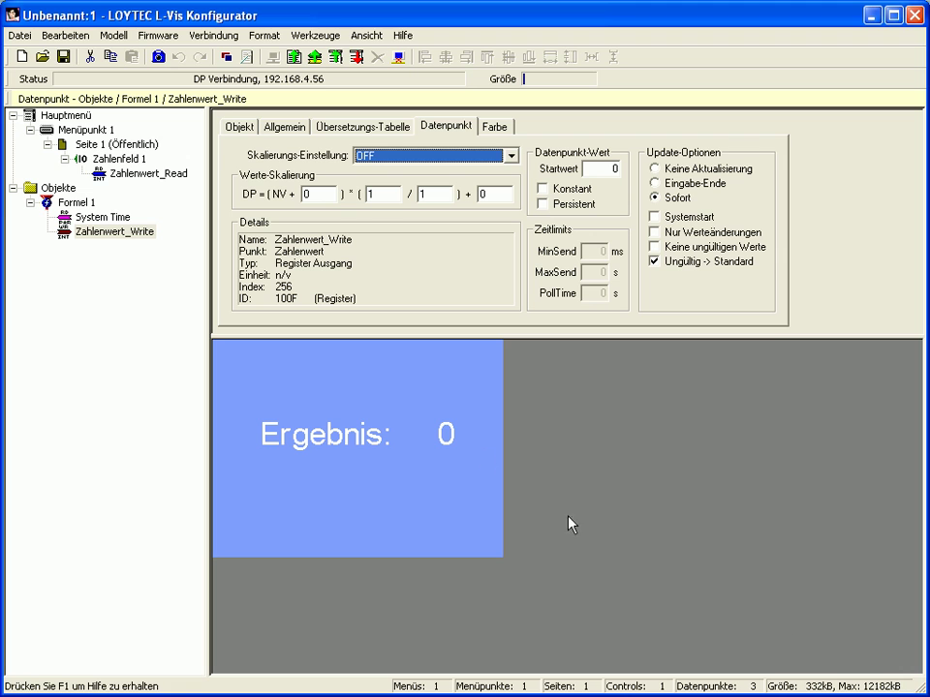
# - Download the current project to the connected device and confirm reconfiguring it
pyautogui.click(356, 57)
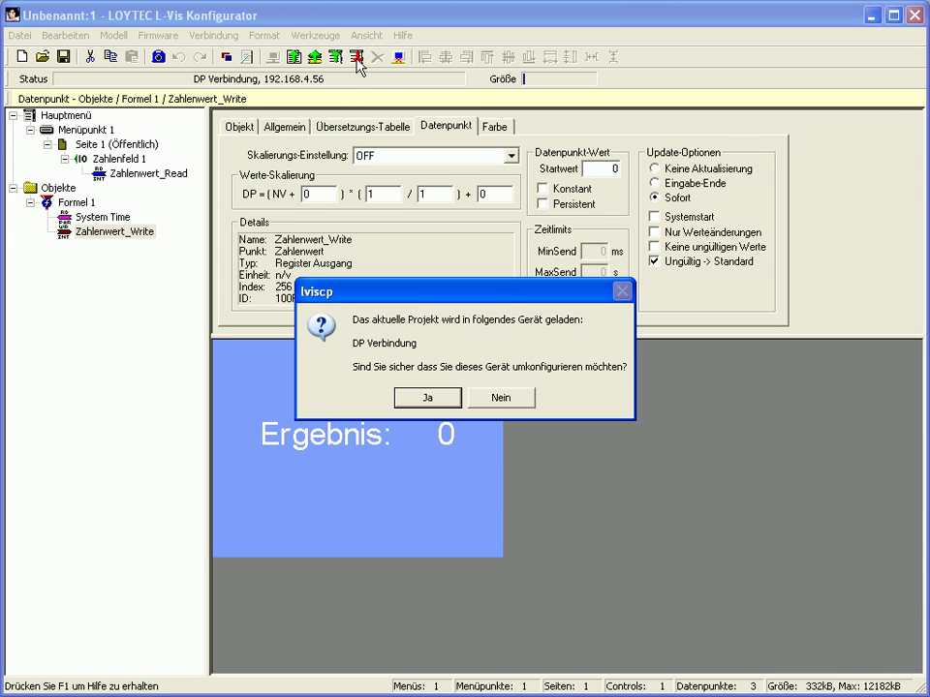
pyautogui.click(427, 398)
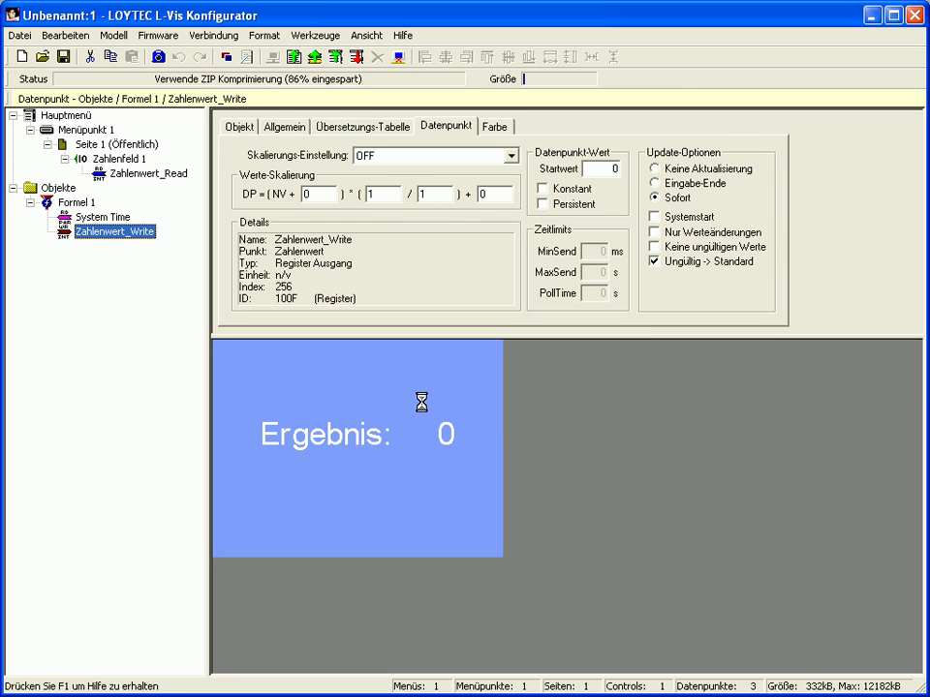